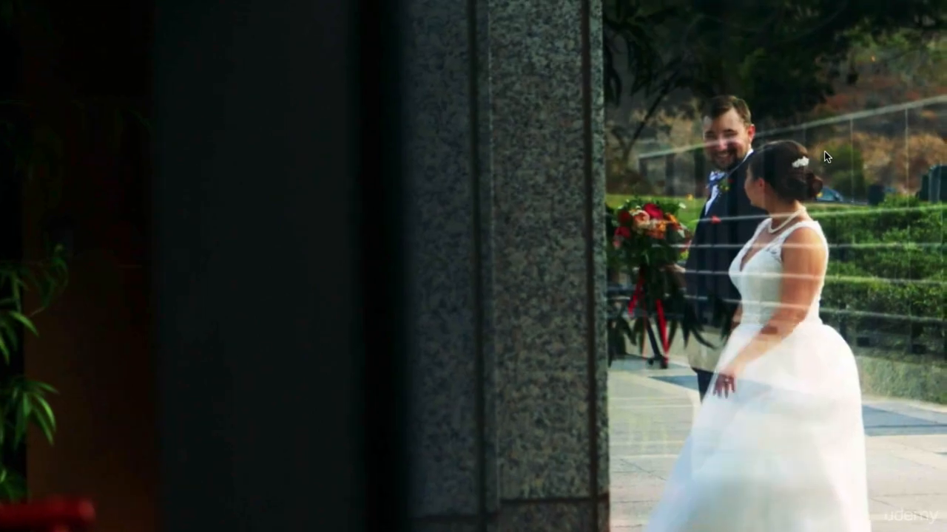
Step: Create a new project named Shaky with the default project settings
key("Escape")
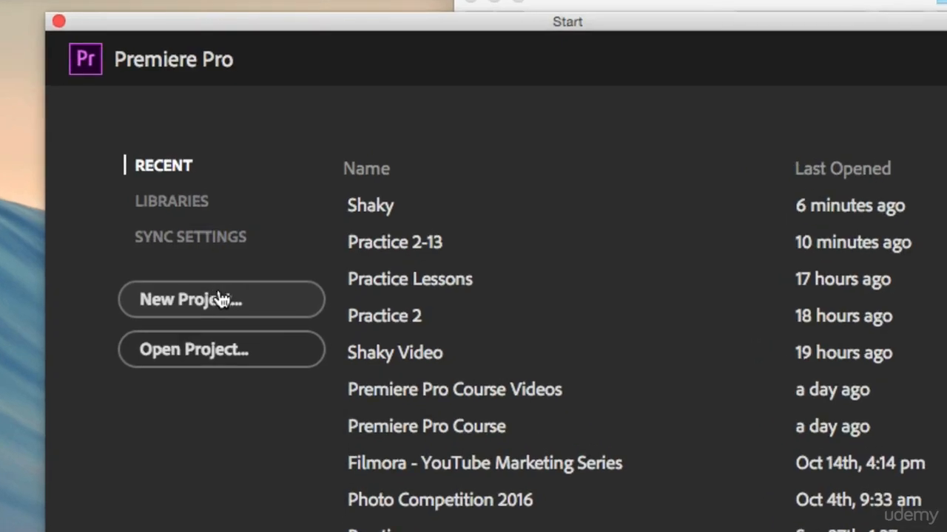
left_click(220, 300)
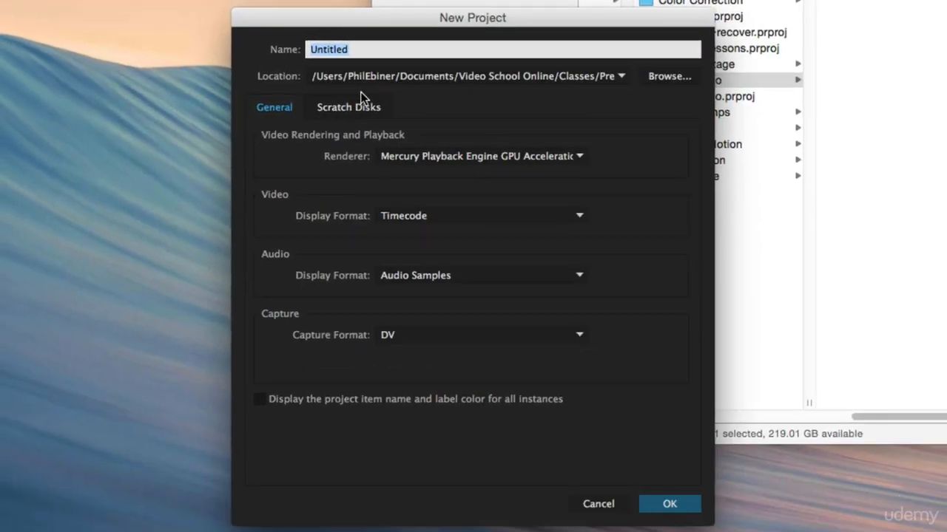
type("Shaky")
left_click(686, 505)
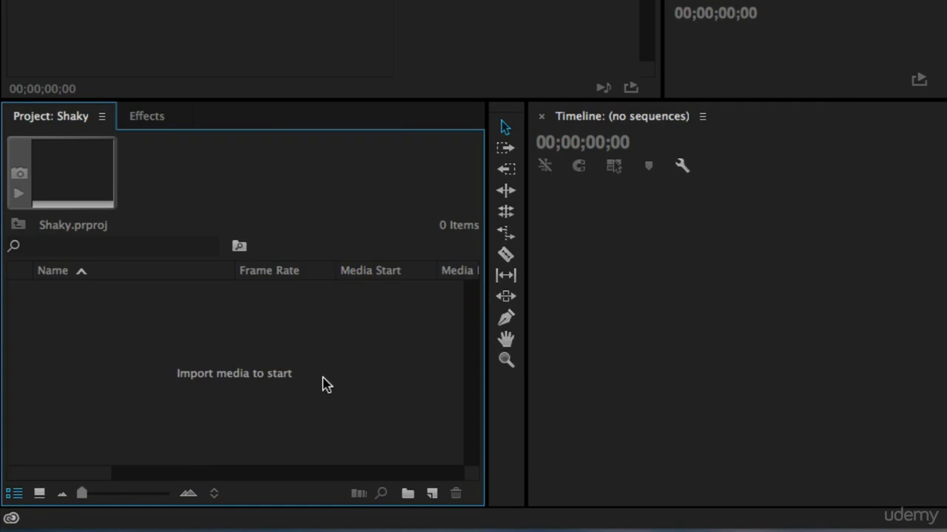
Step: Import "Bride and Groom - Shaky.mp4" from the Shaky Video folder and create a new sequence from the clip
double_click(426, 376)
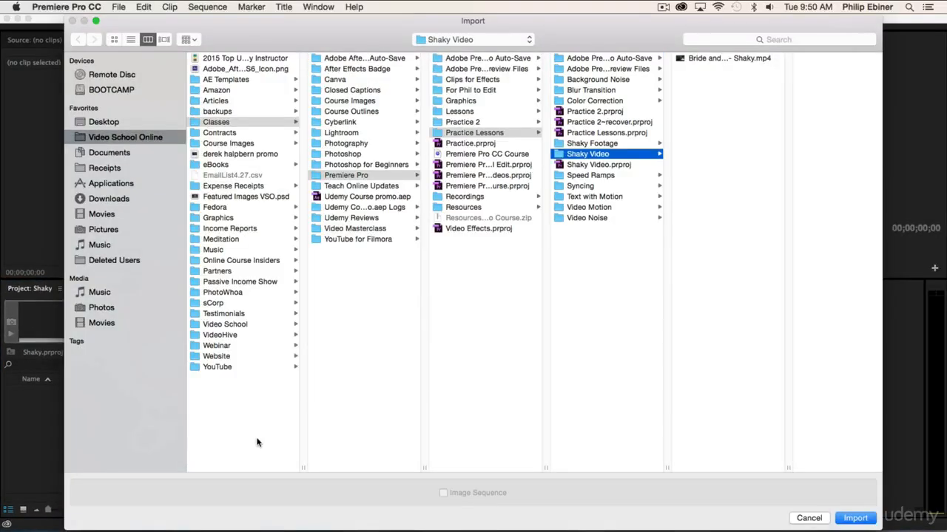
left_click(710, 59)
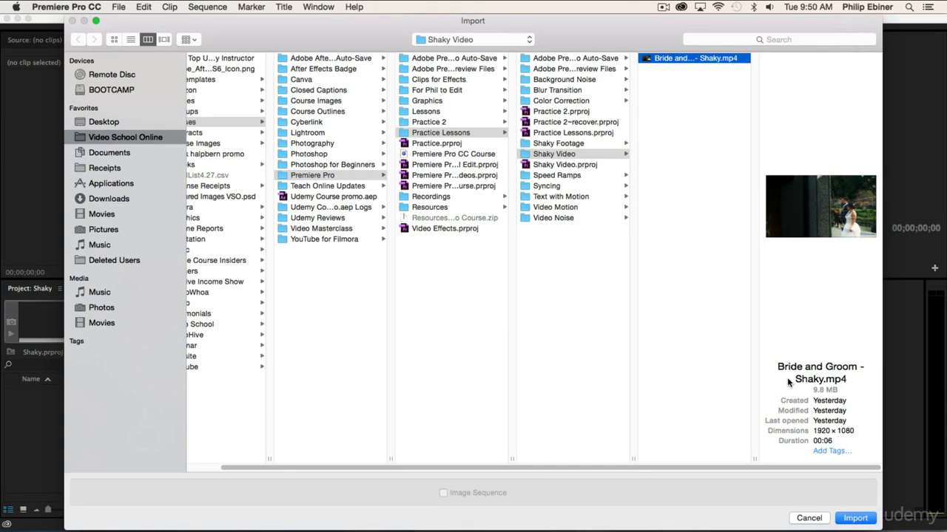
left_click(856, 519)
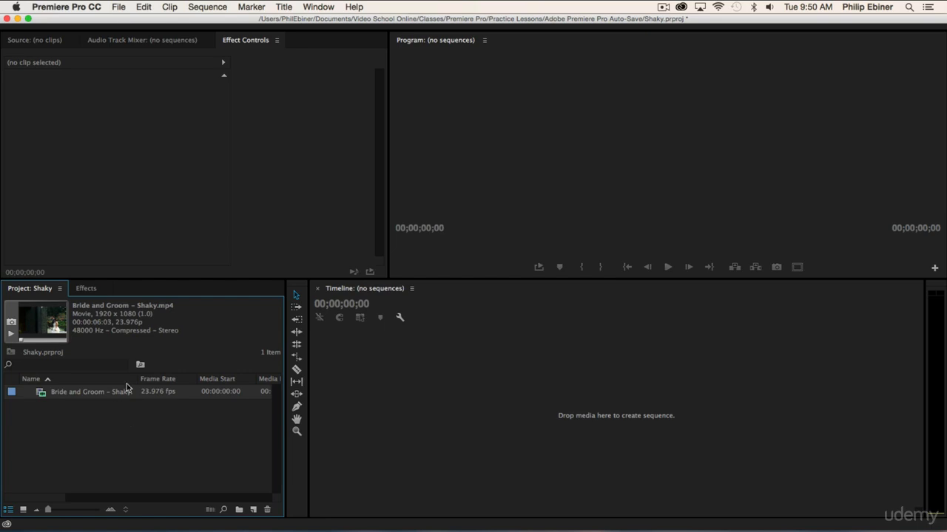
left_click_drag(75, 393, 155, 412)
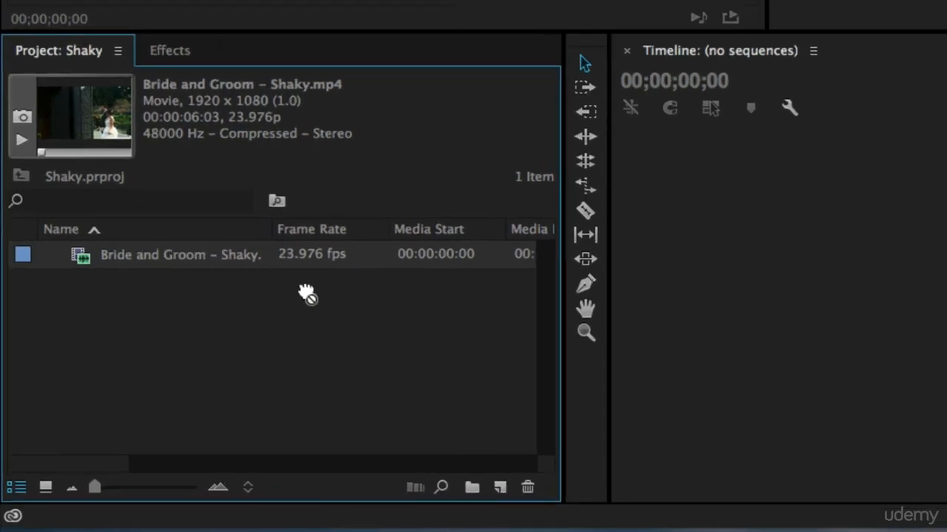
left_click_drag(306, 294, 502, 491)
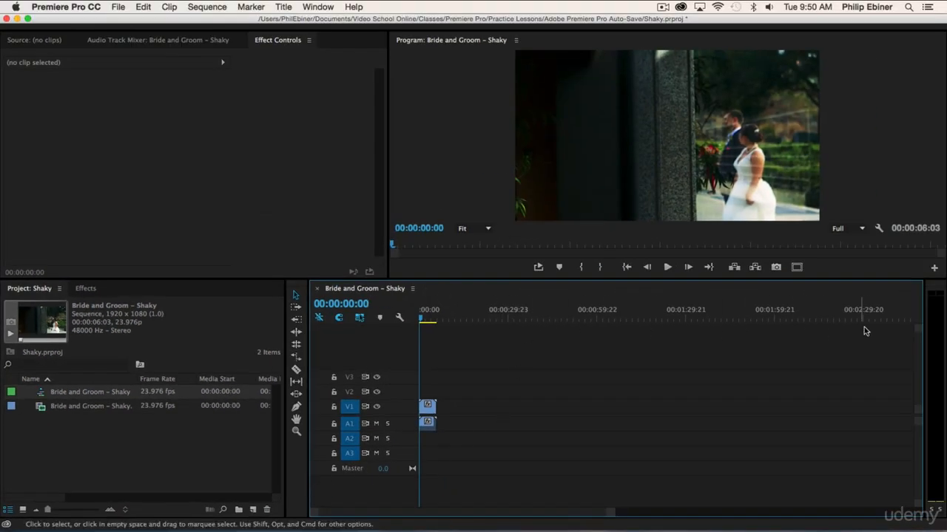
Step: Play the sequence from near its start to review the camera shake in the original footage
mouse_move(420, 319)
left_mouse_down()
mouse_move(436, 321)
mouse_move(422, 320)
left_mouse_up()
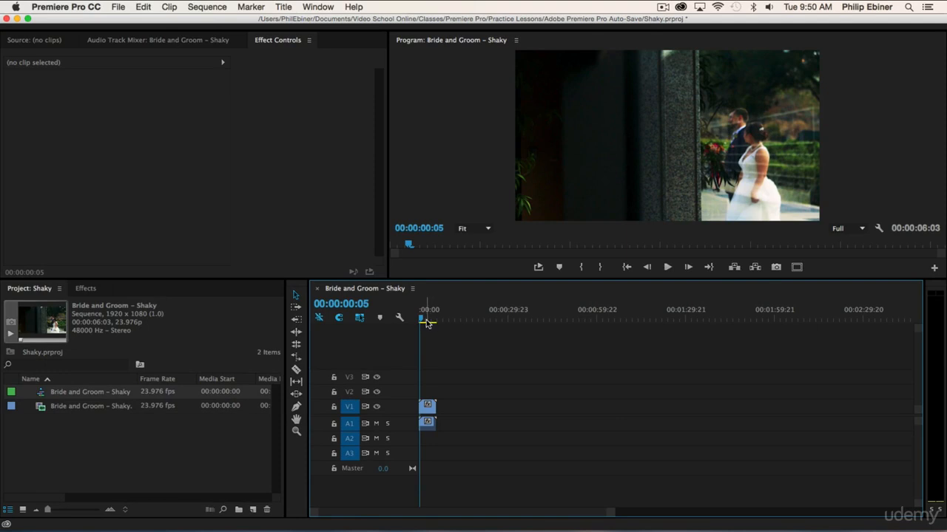
key("space")
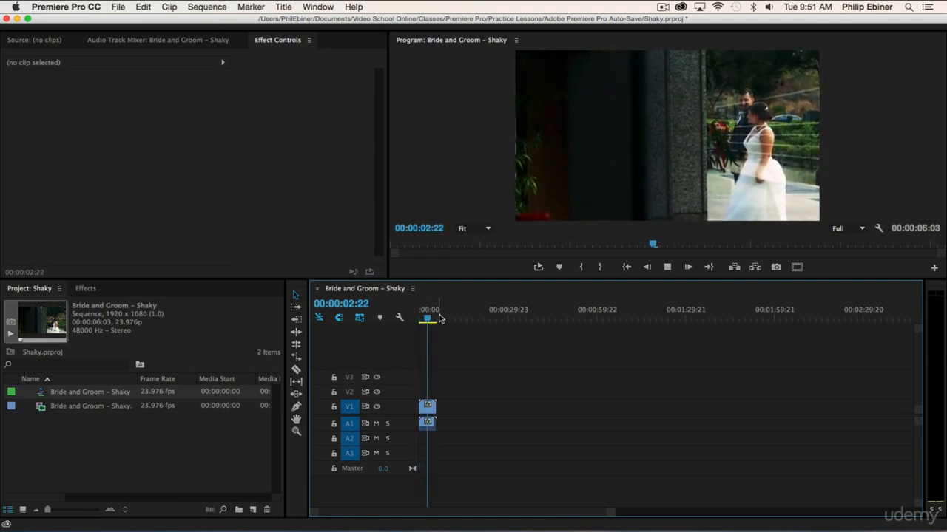
key("space")
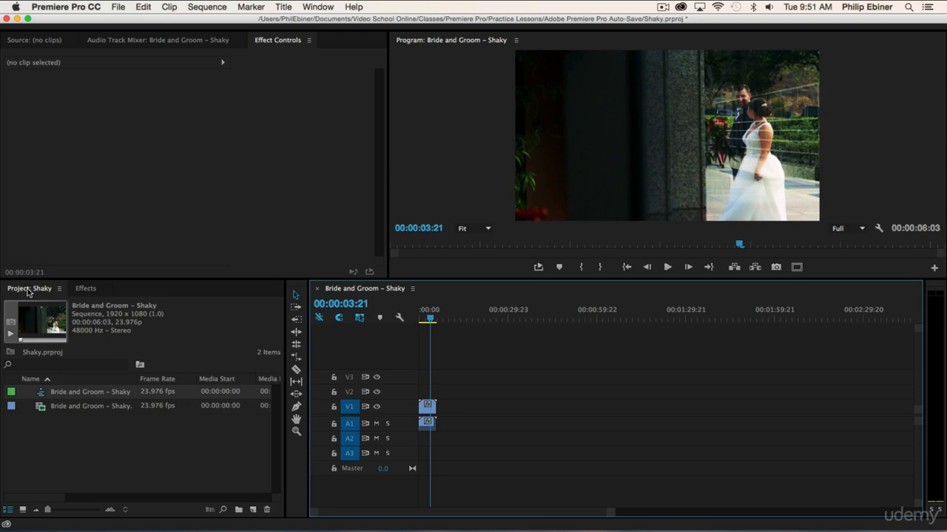
Step: Find the Warp Stabilizer video effect by searching for "warp" and apply it to the bride and groom clip on V1
left_click(86, 289)
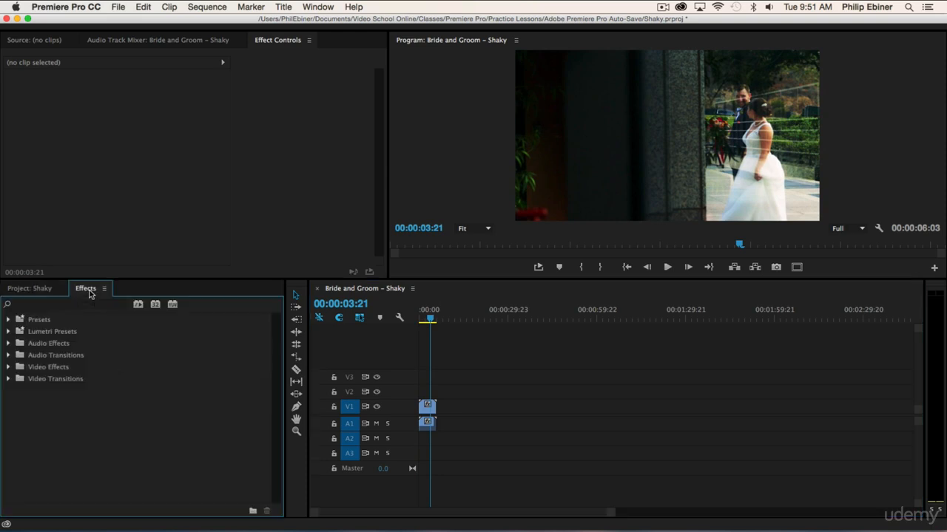
left_click(318, 8)
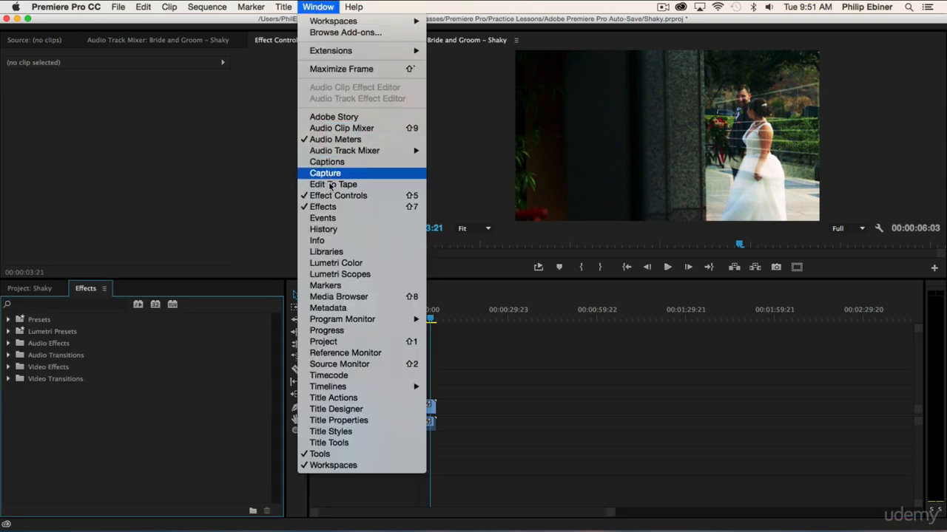
left_click(323, 208)
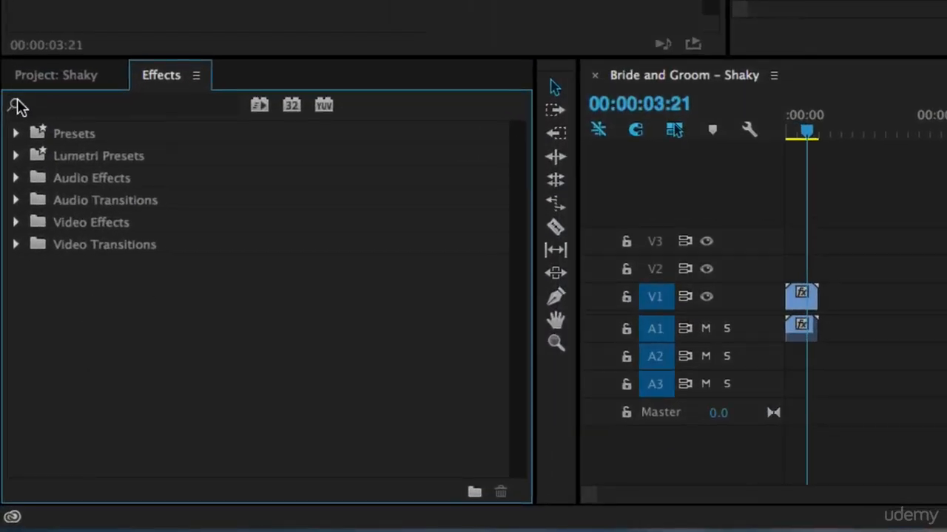
left_click(63, 104)
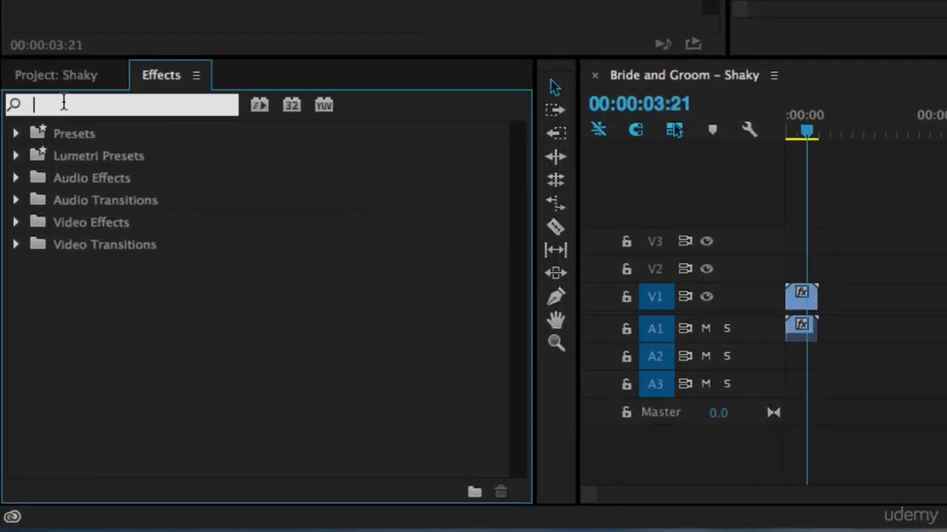
type("warp")
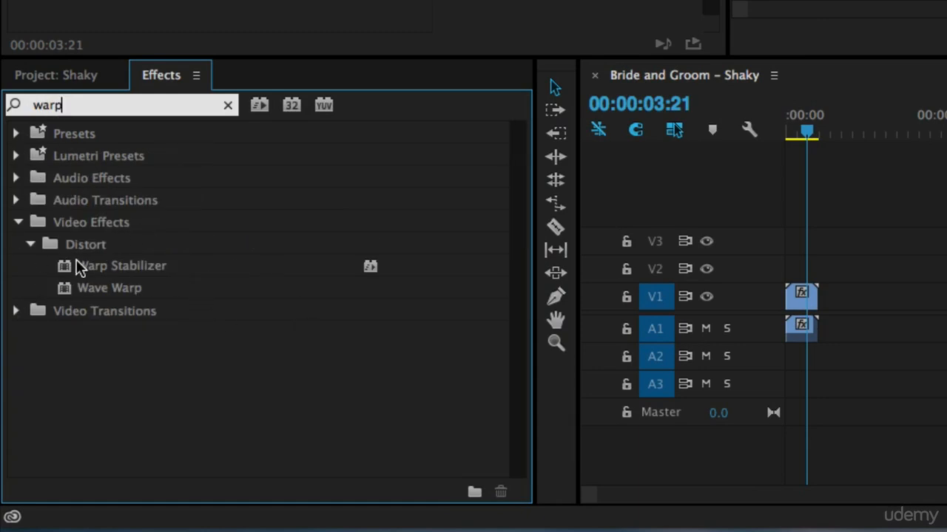
left_click(111, 263)
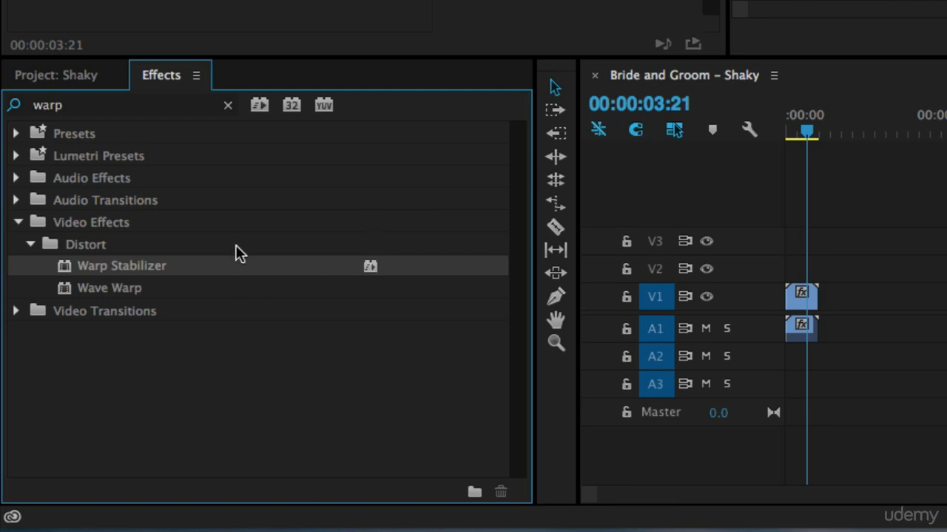
left_click_drag(108, 267, 805, 298)
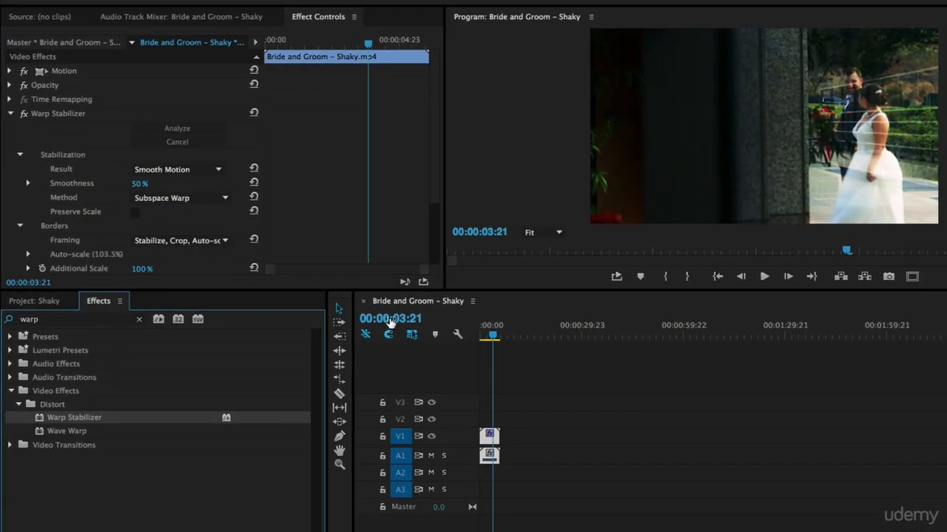
Step: Play the stabilized clip from the start twice to check the Smooth Motion result
left_click_drag(494, 337, 465, 338)
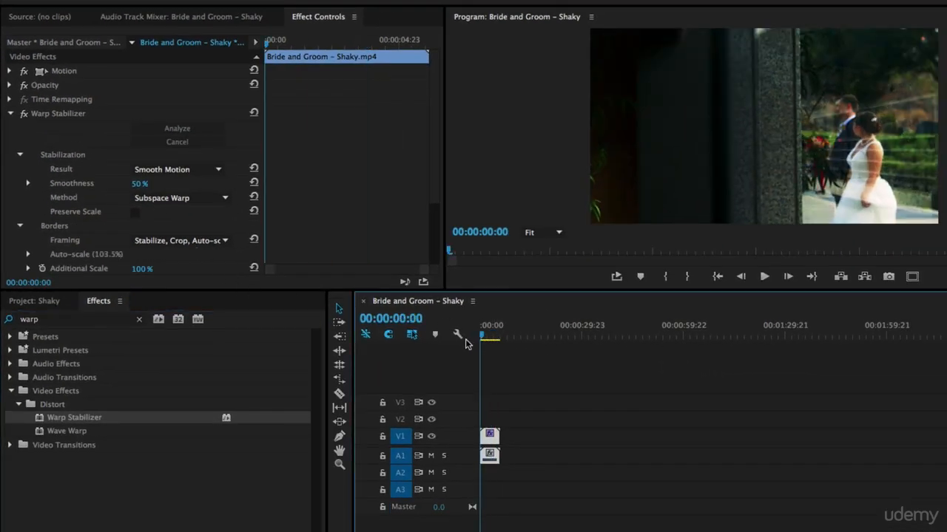
key("space")
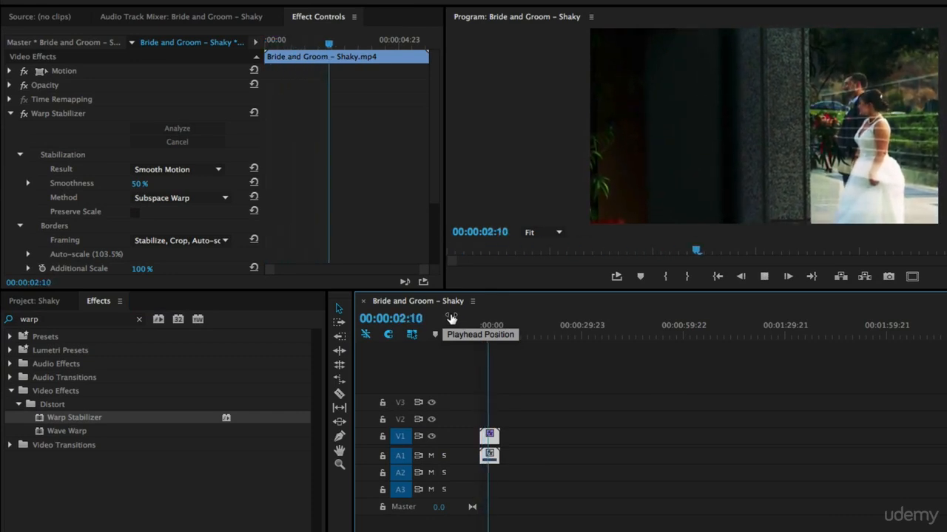
key("space")
left_click_drag(495, 337, 480, 334)
key("space")
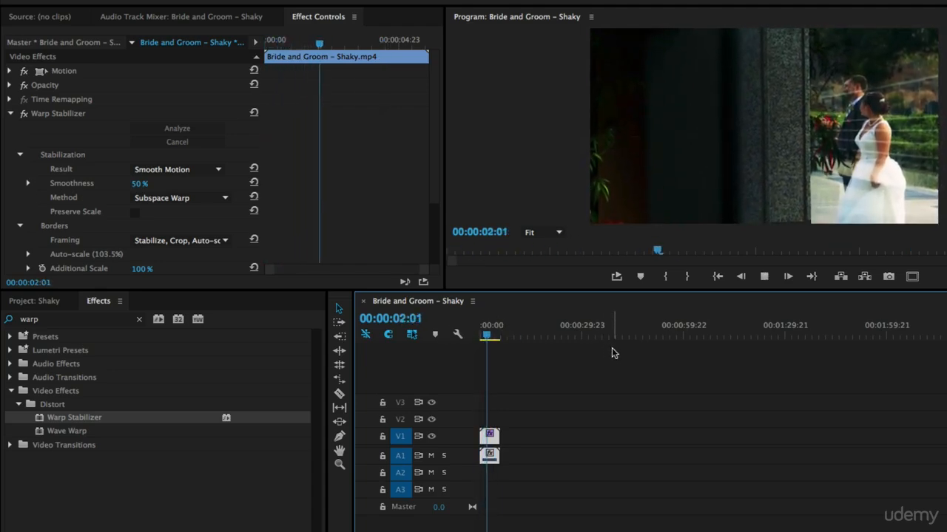
key("space")
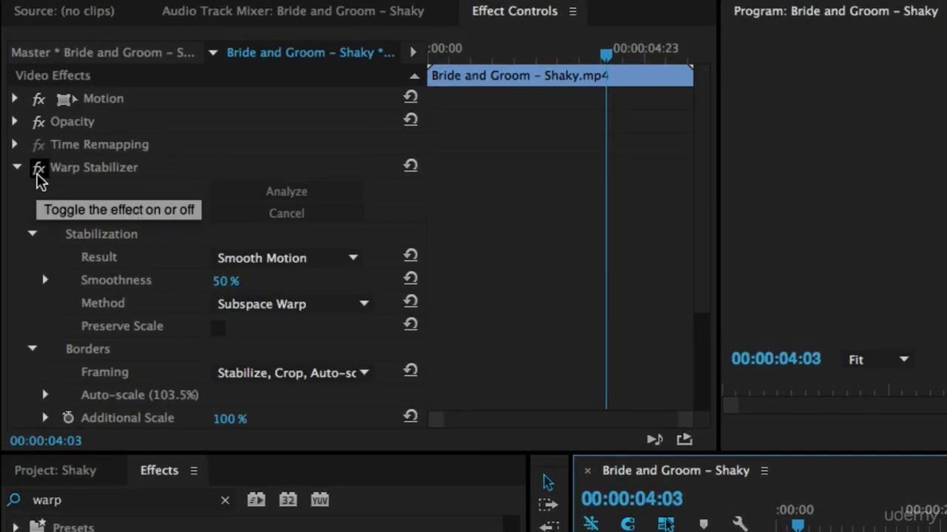
Step: Compare playback from the start with Warp Stabilizer switched off and switched back on
left_click(39, 170)
left_click_drag(798, 525, 757, 523)
key("space")
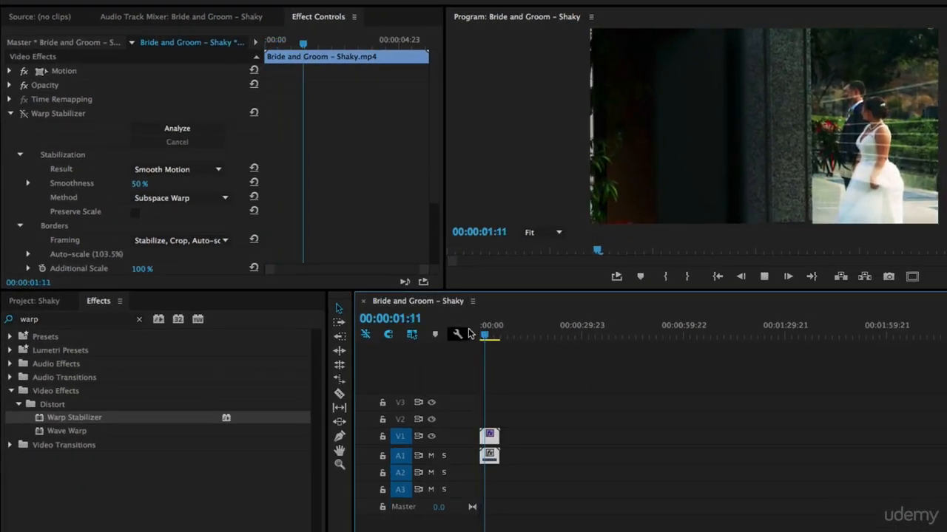
left_click(24, 113)
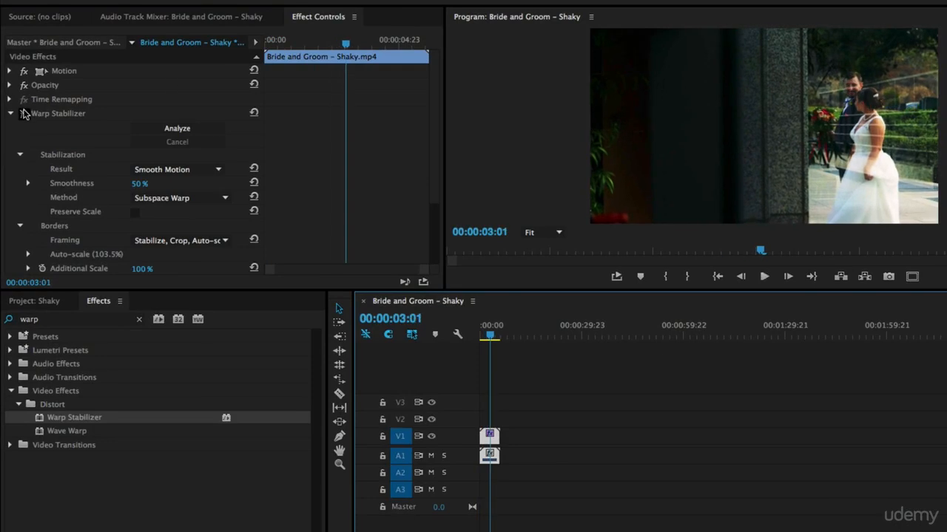
left_click_drag(490, 335, 437, 332)
key("space")
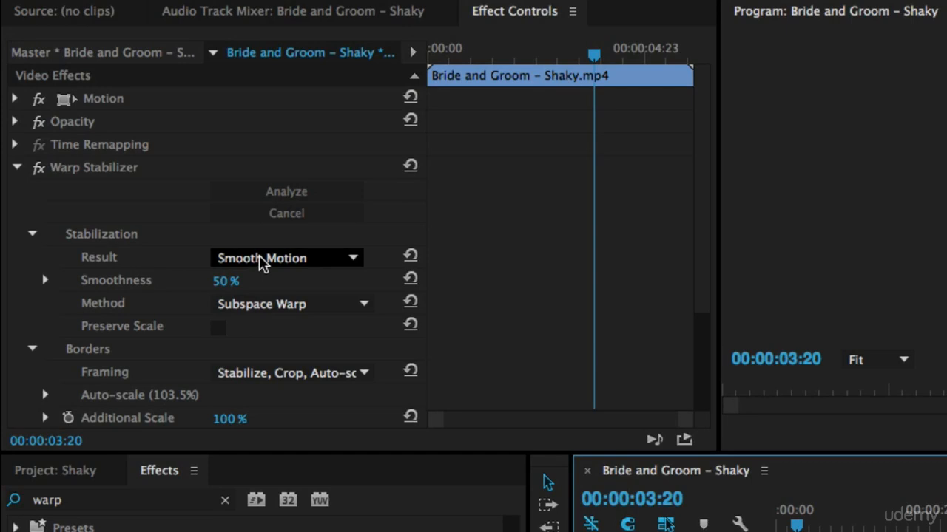
Step: Set the Warp Stabilizer result to No Motion, play the clip from the start twice, and return the playhead to 00:00:00:00
left_click(261, 261)
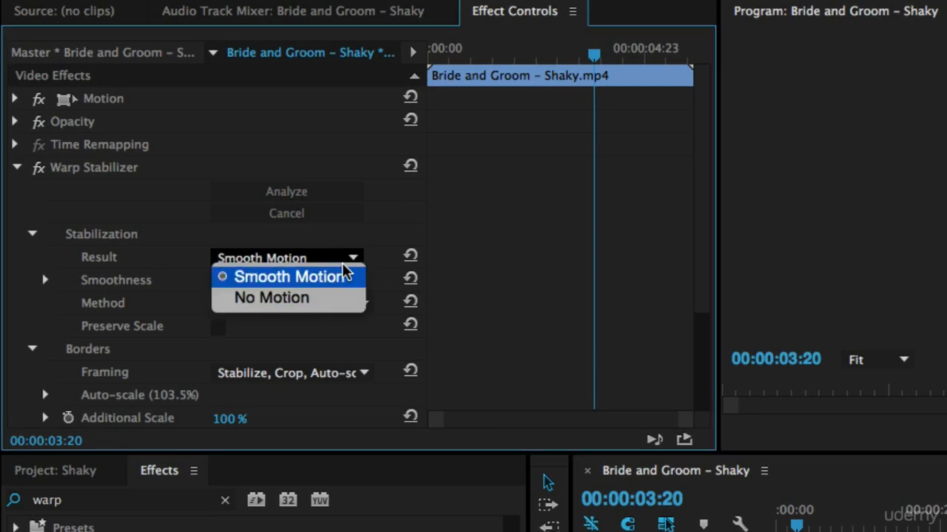
left_click(323, 298)
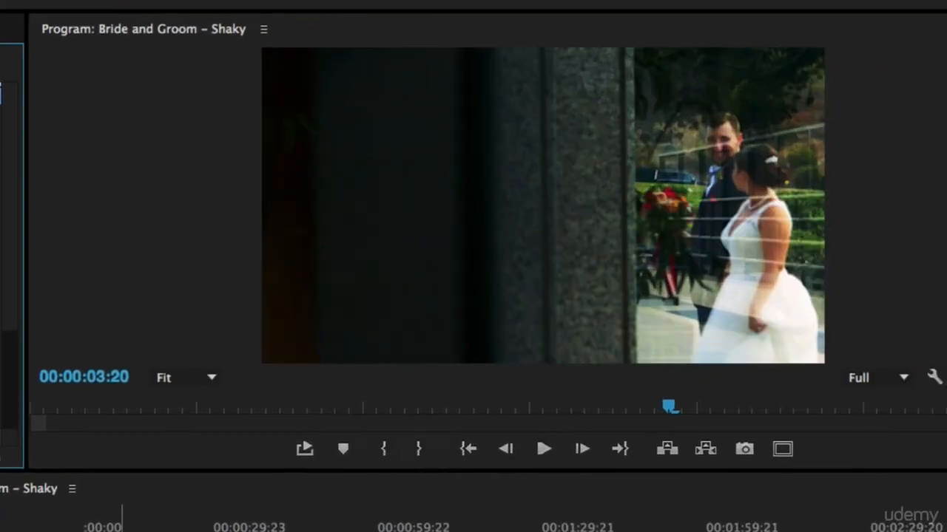
left_click_drag(108, 529, 83, 529)
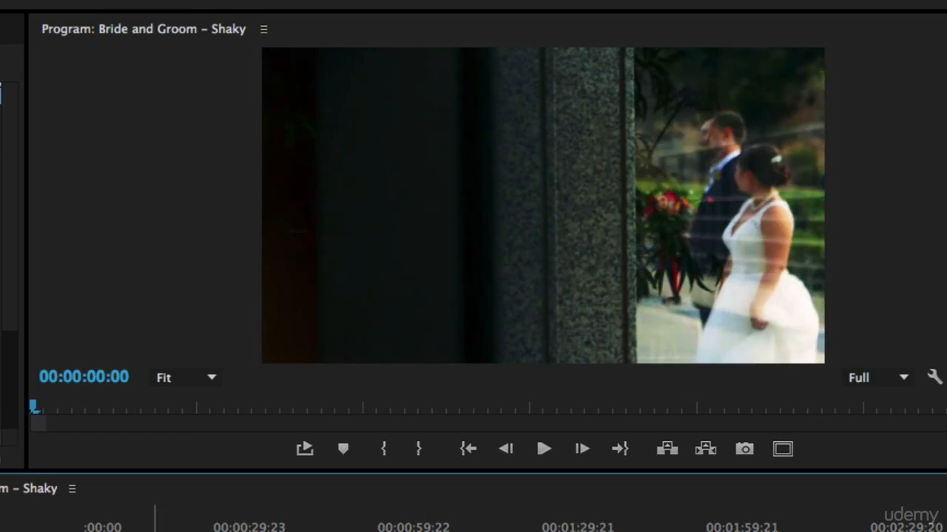
key("space")
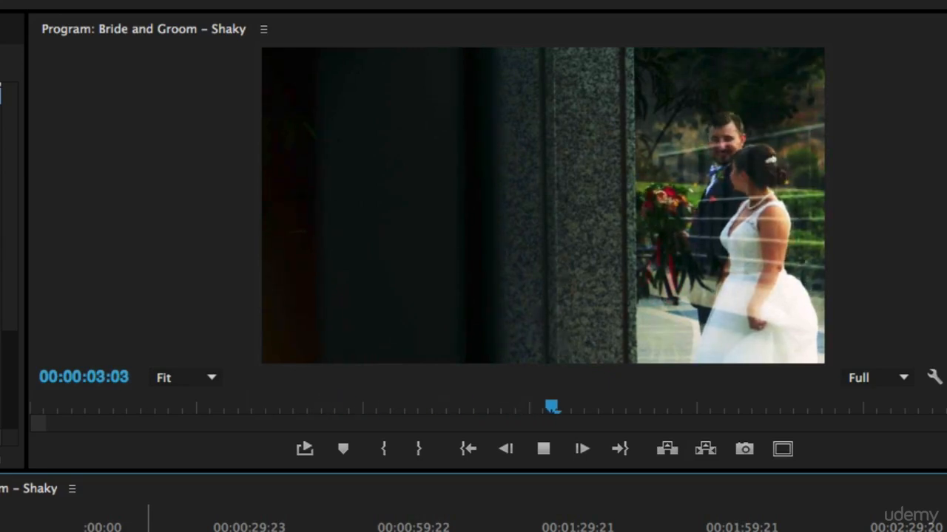
key("space")
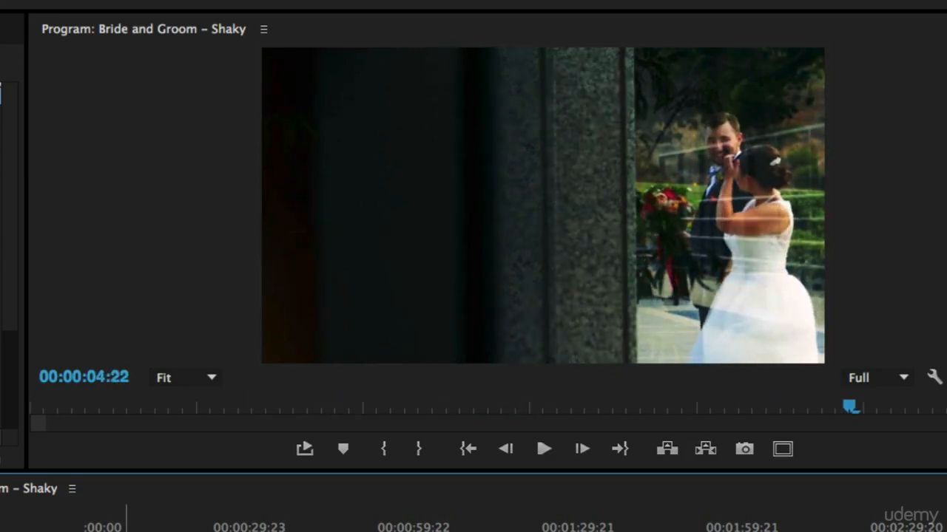
key("Home")
key("space")
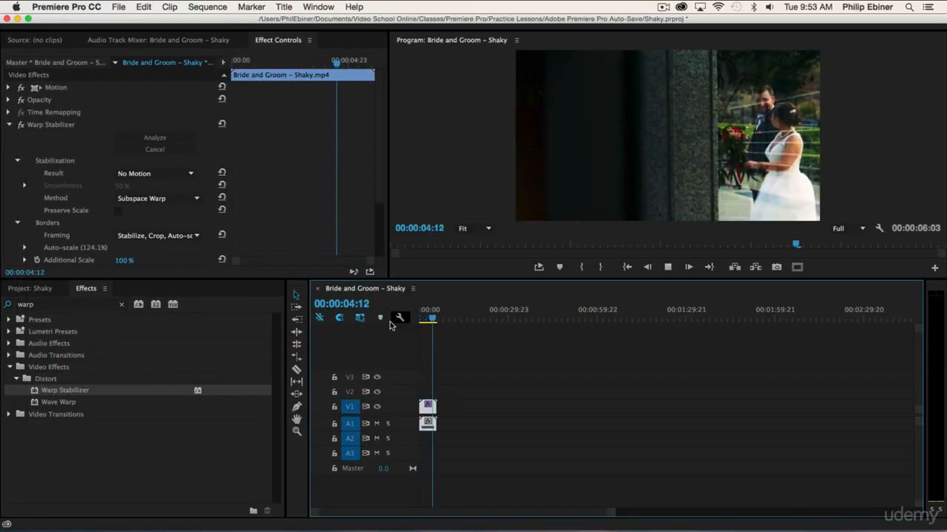
key("space")
left_click_drag(437, 320, 411, 320)
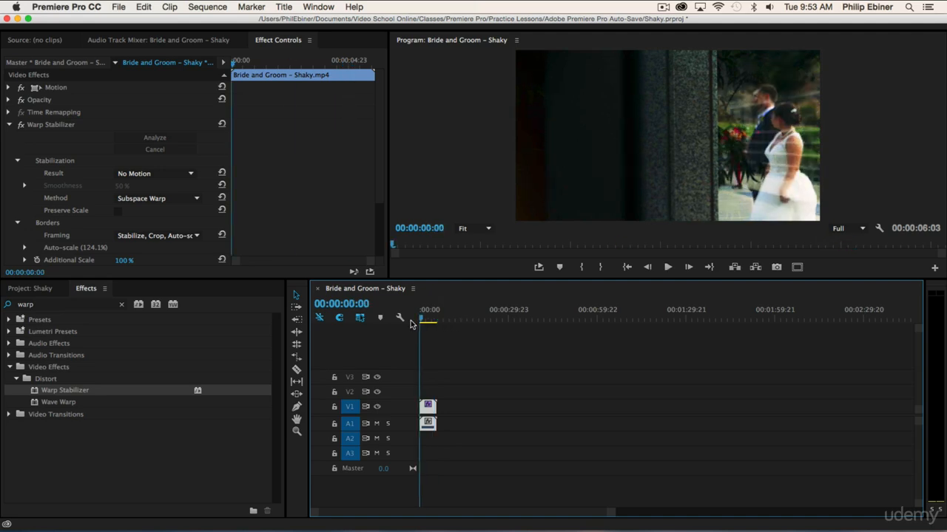